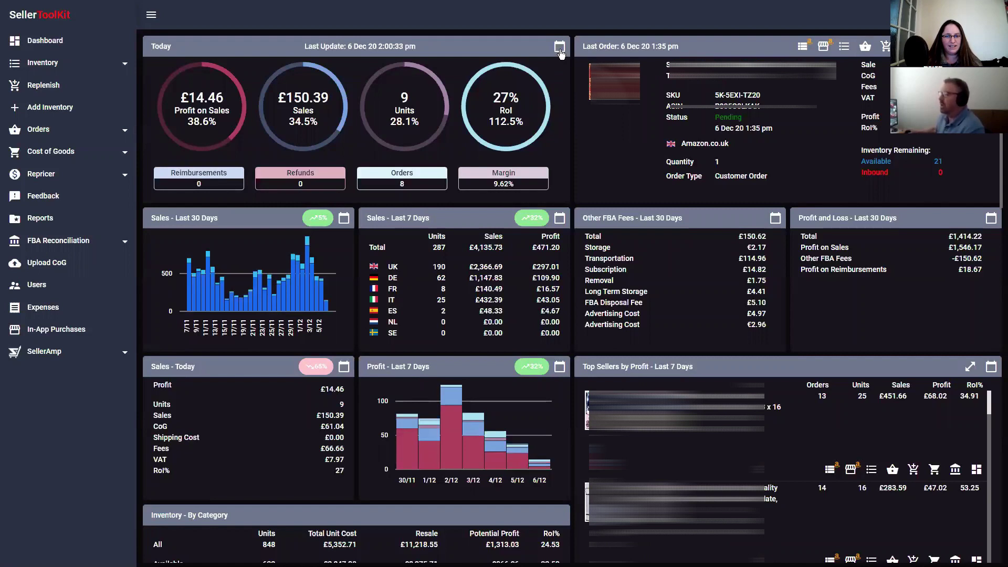
# Step: Look over today's reporting period choices without changing them, then browse the dashboard widgets
pyautogui.click(560, 48)
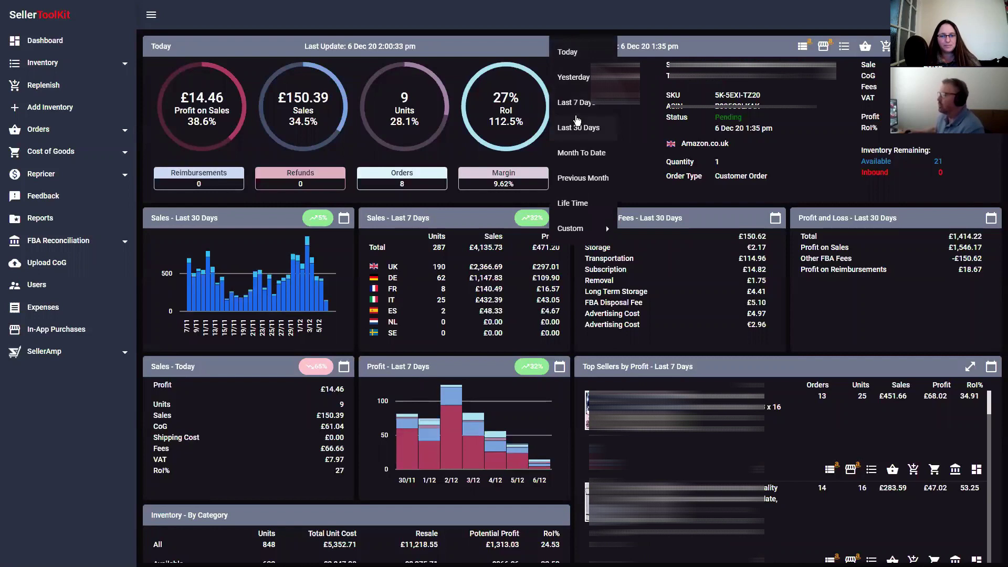
pyautogui.moveTo(583, 231)
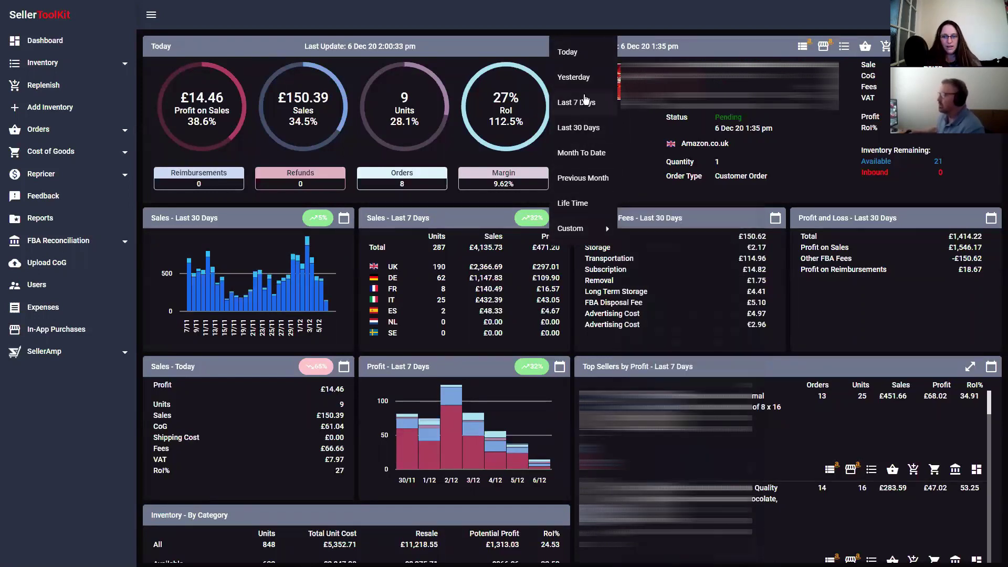
pyautogui.click(556, 47)
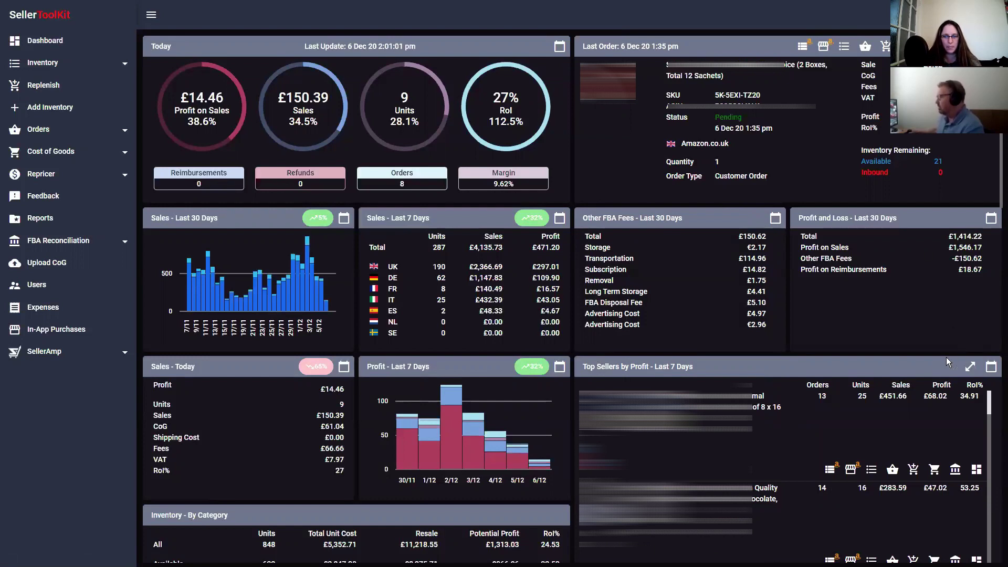
pyautogui.scroll(-2, 419, 426)
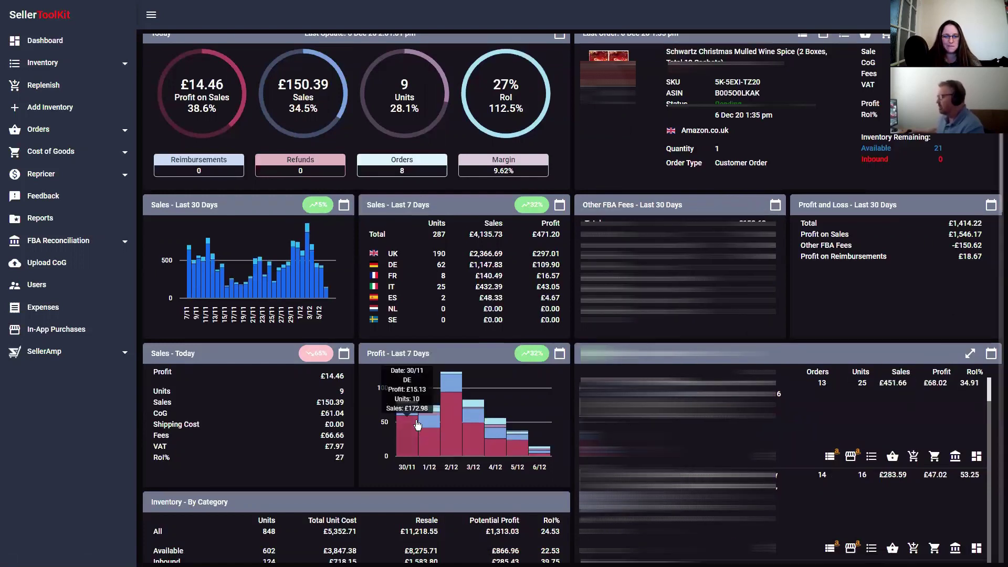
pyautogui.scroll(-2, 417, 421)
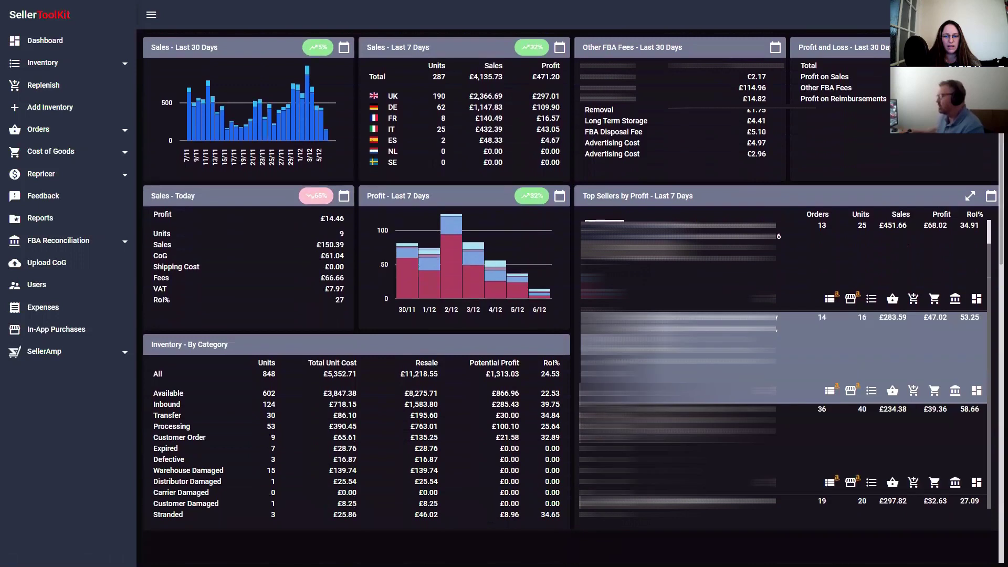
pyautogui.scroll(5, 783, 362)
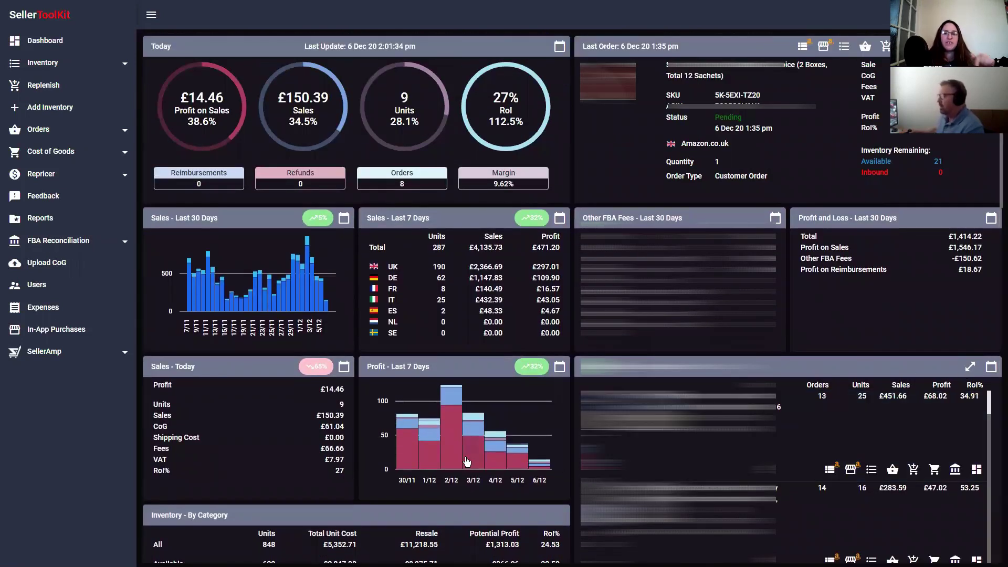
pyautogui.scroll(-3, 465, 457)
pyautogui.scroll(-2, 465, 457)
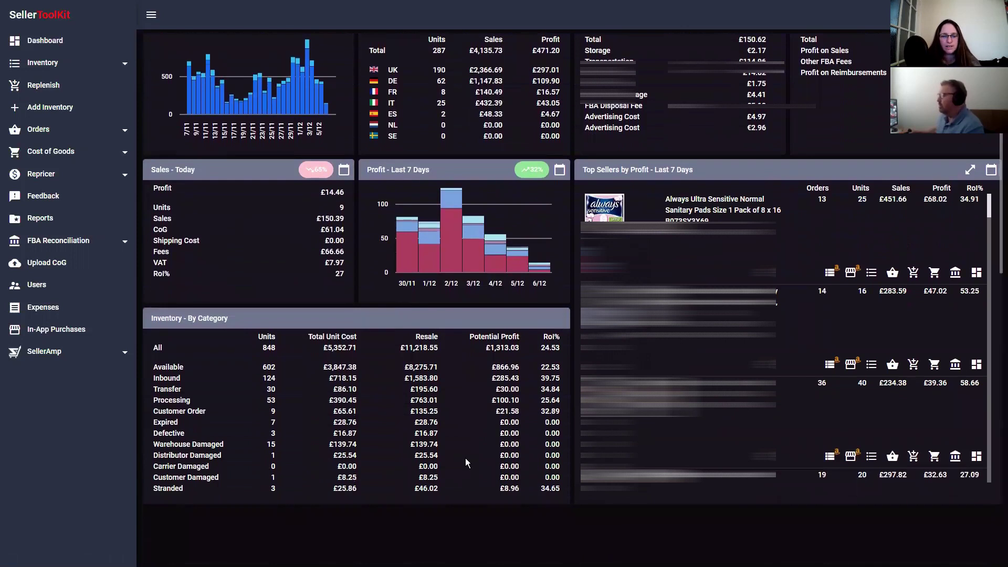
pyautogui.scroll(4, 466, 458)
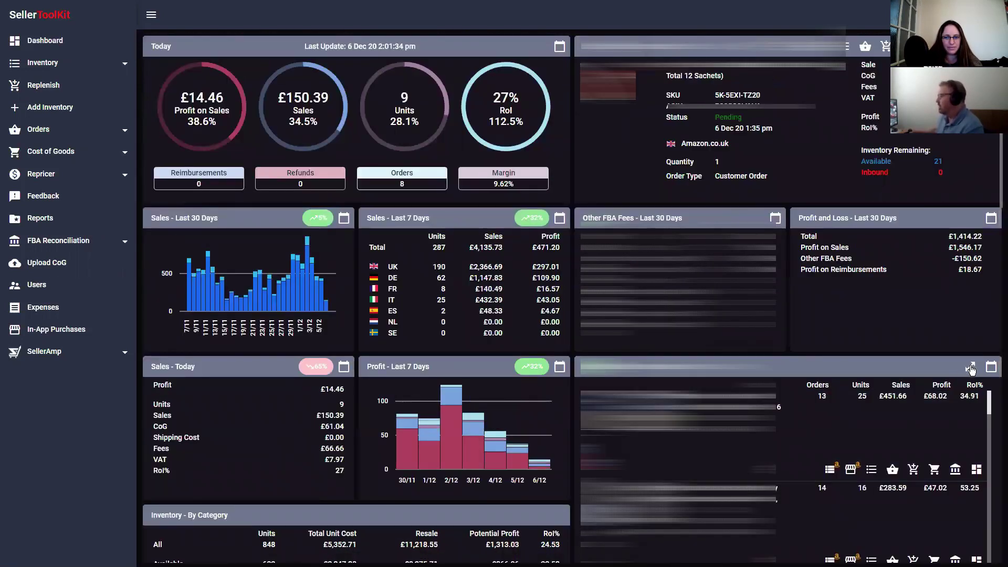
# Step: Enlarge the Top Sellers by Profit list to full view, browse it, then restore it
pyautogui.click(972, 368)
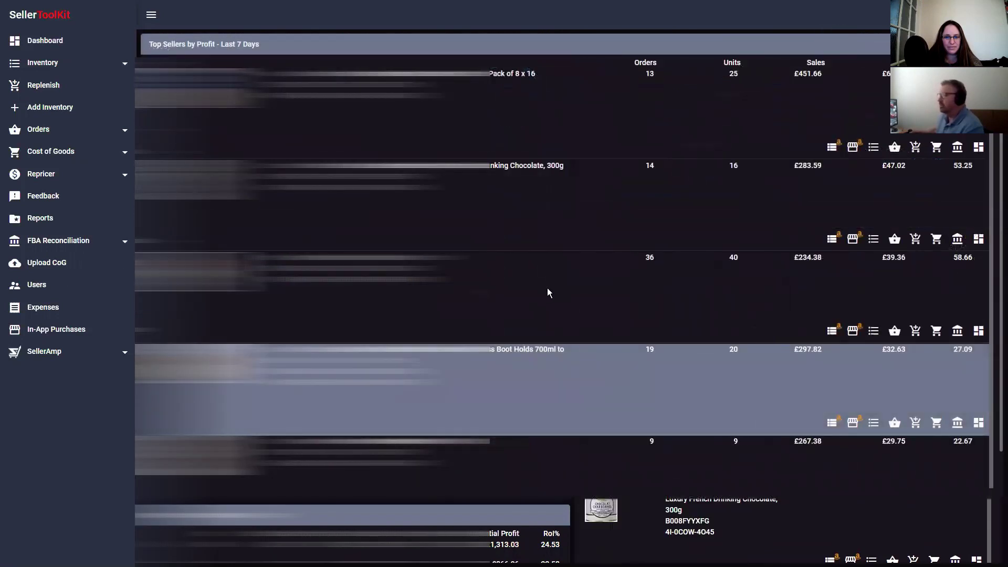
pyautogui.scroll(-4, 523, 348)
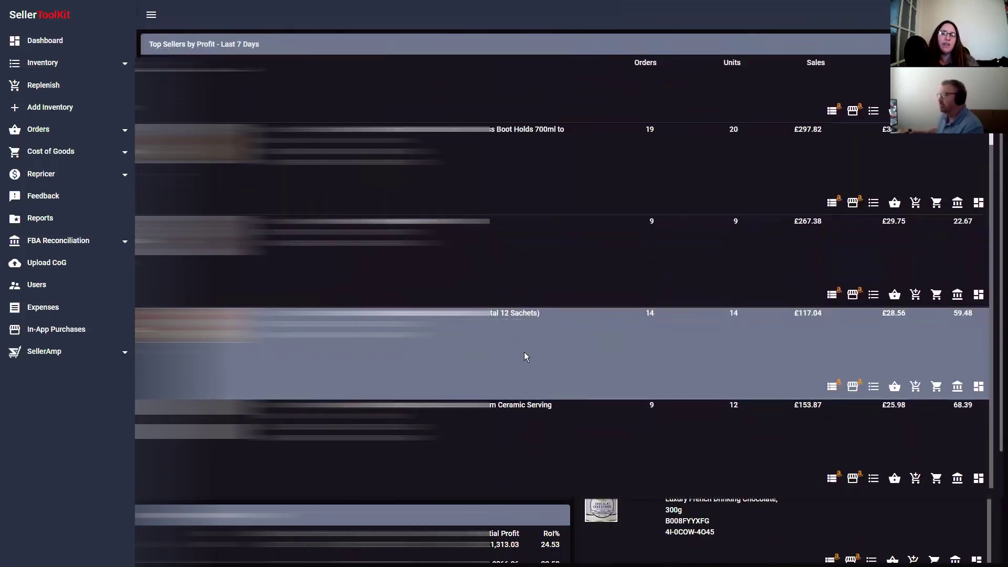
pyautogui.scroll(4, 524, 357)
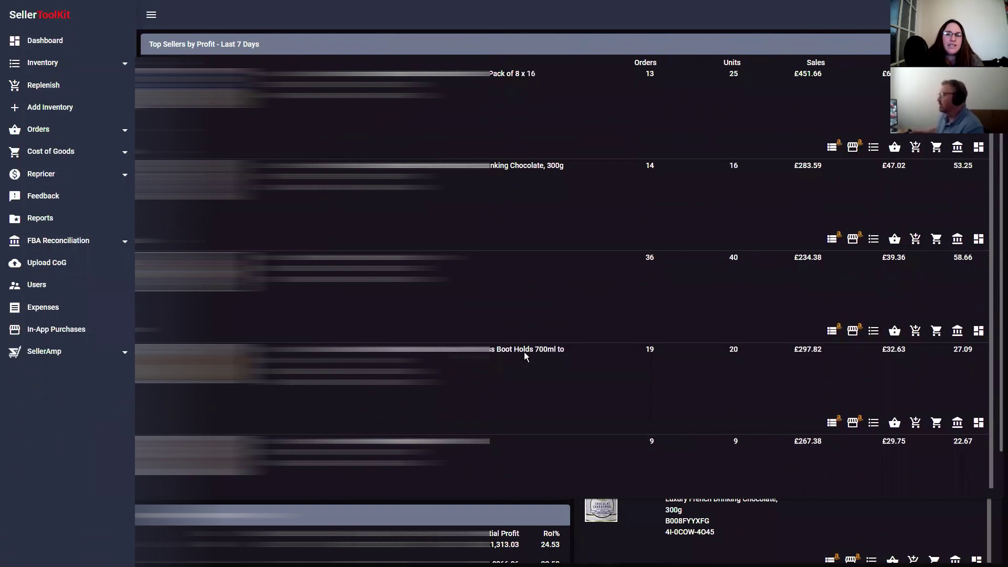
pyautogui.scroll(-1, 524, 352)
pyautogui.scroll(1, 579, 301)
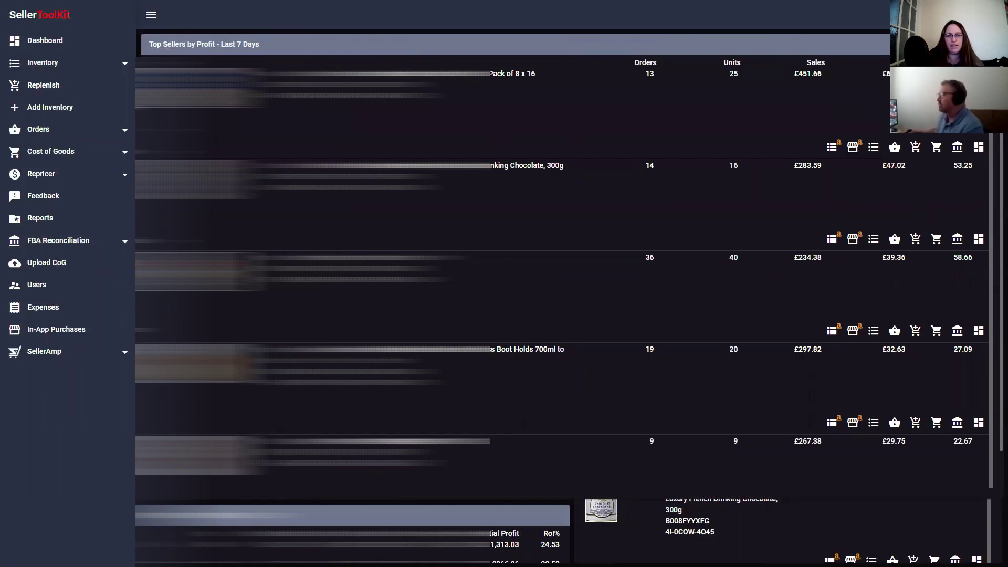
pyautogui.click(972, 44)
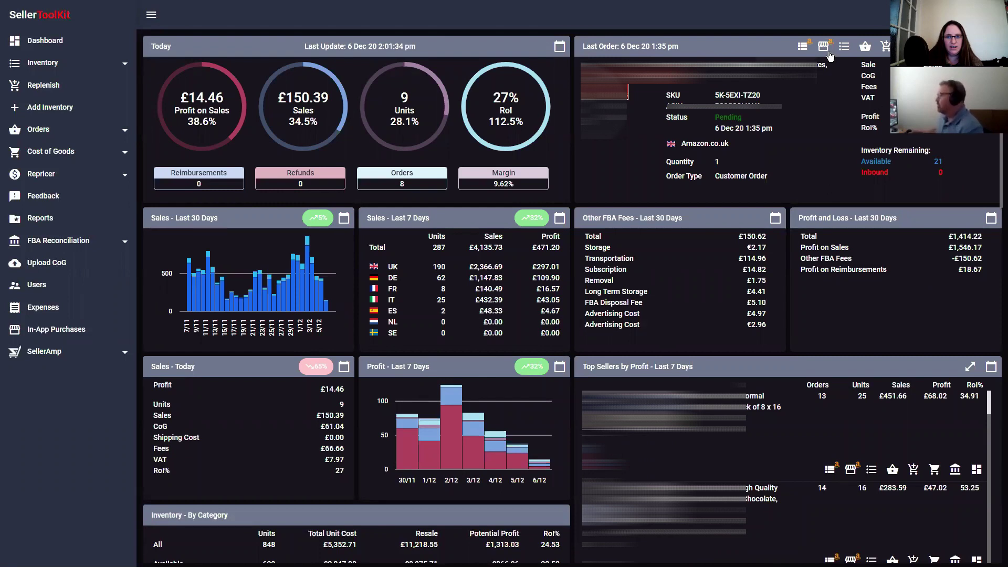
# Step: Preview the dashboard in the light theme, then switch back to the dark theme
pyautogui.scroll(-2, 467, 408)
pyautogui.scroll(2, 467, 408)
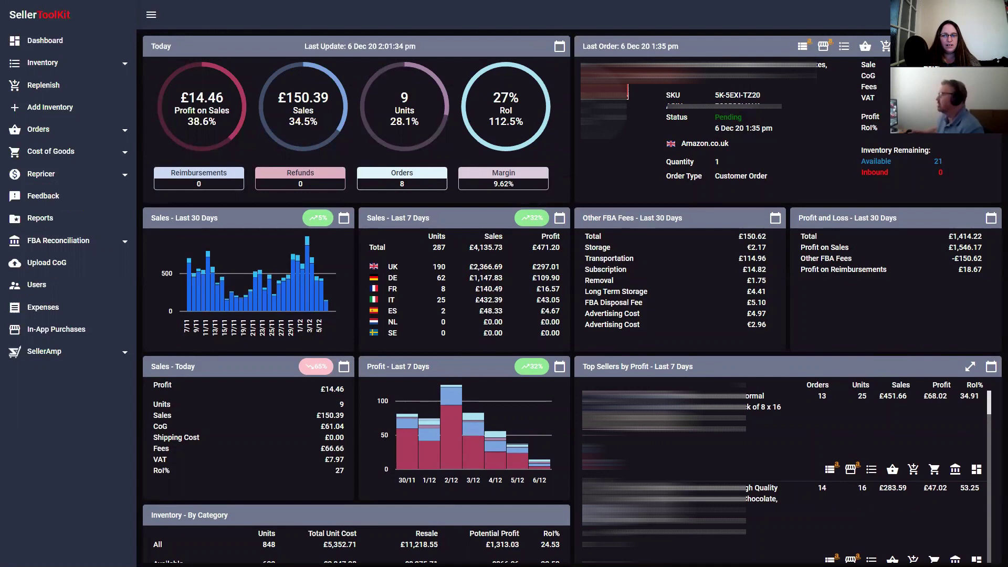
pyautogui.hotkey('alt', 'shift', 'd')
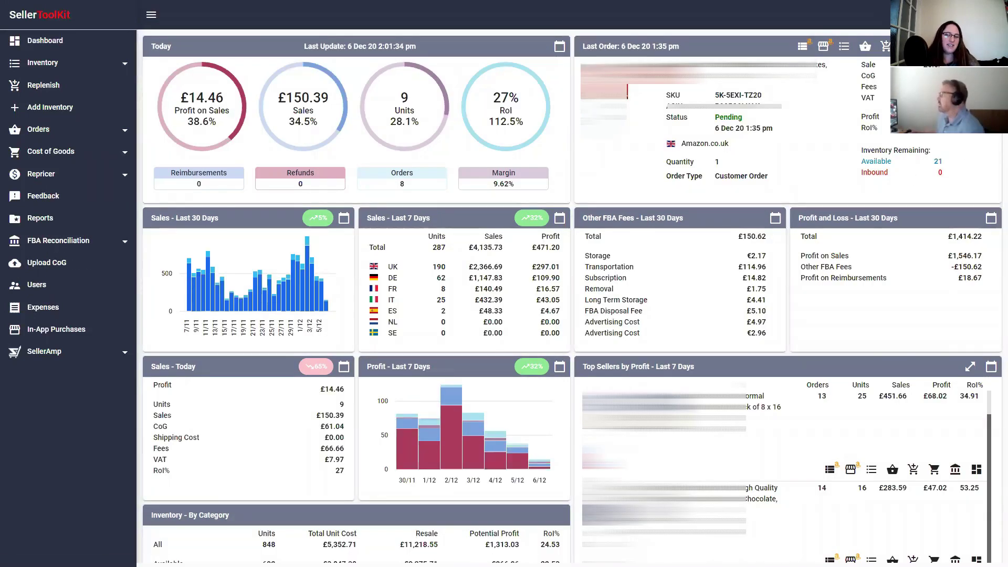
pyautogui.hotkey('alt', 'shift', 'd')
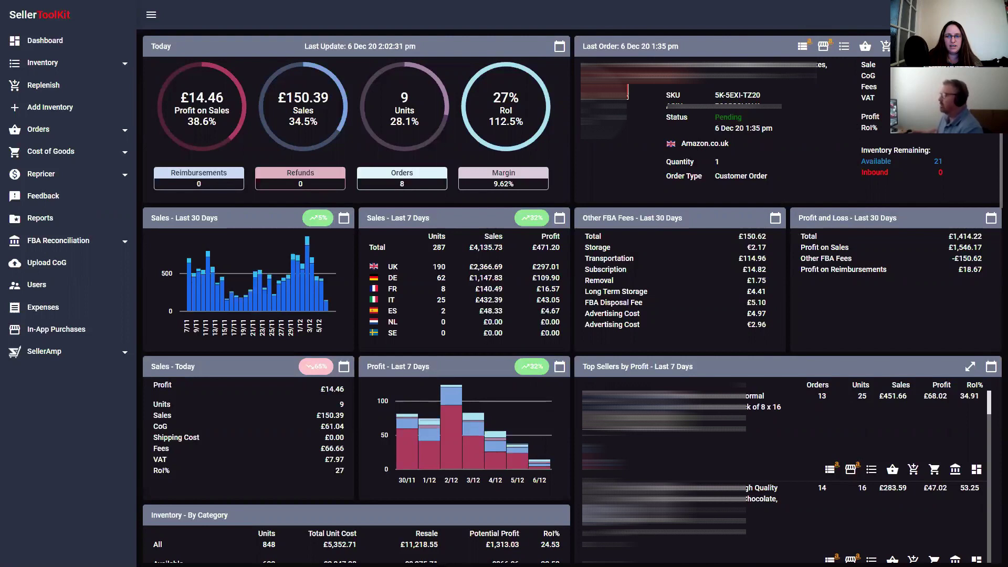
# Step: Review the repricing settings and price change history for the last order's product
pyautogui.click(711, 109)
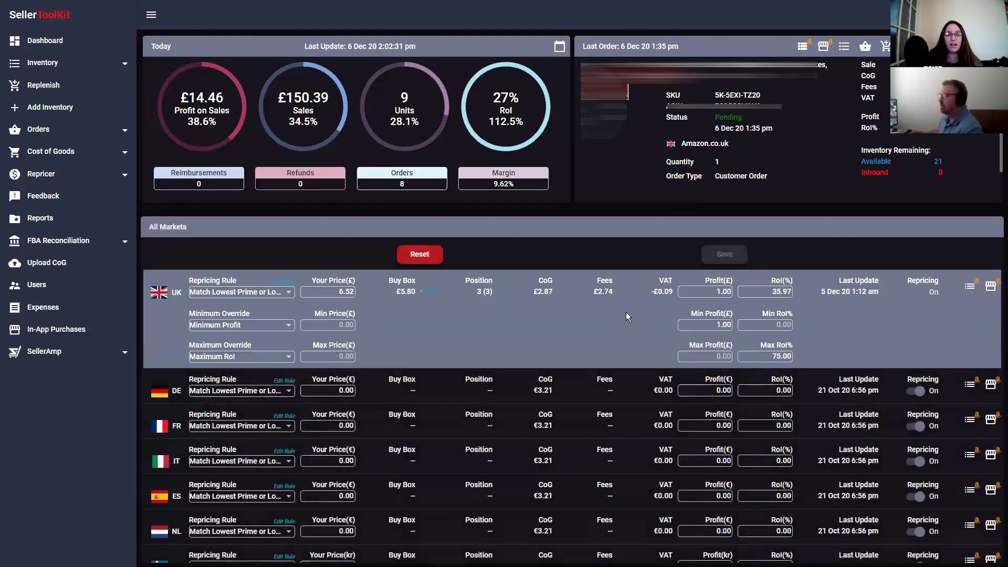
pyautogui.scroll(-2, 624, 315)
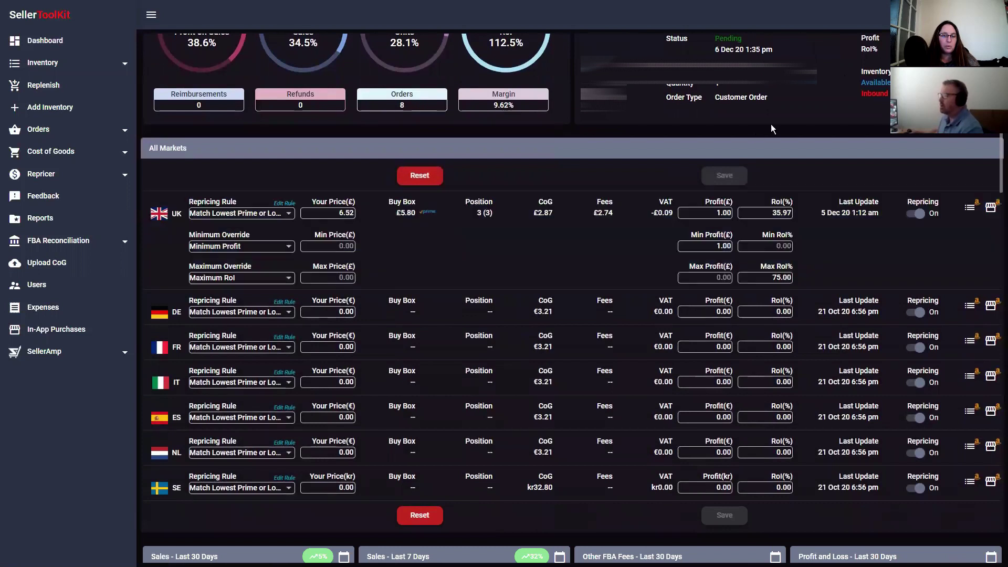
pyautogui.scroll(2, 841, 126)
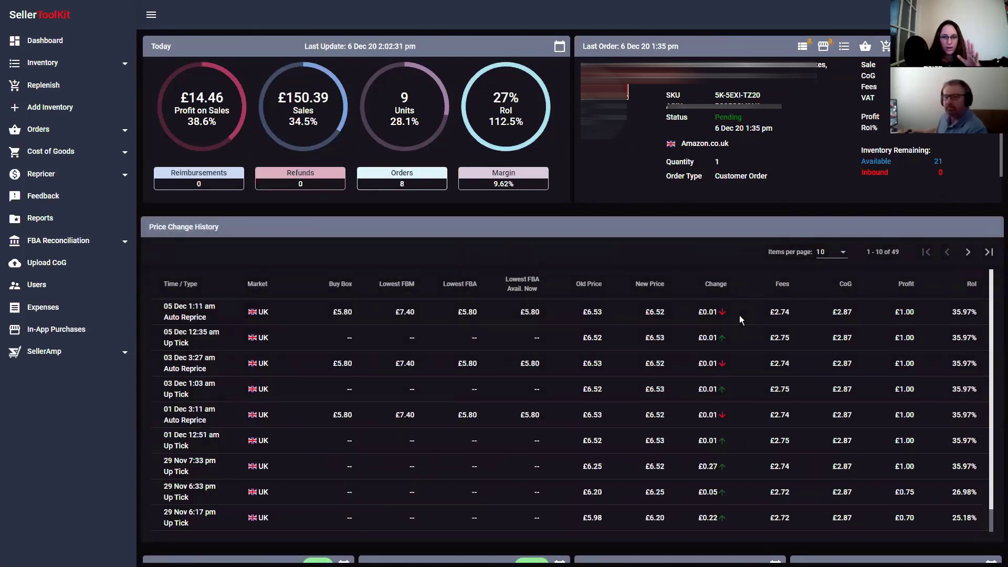
pyautogui.scroll(-1, 741, 315)
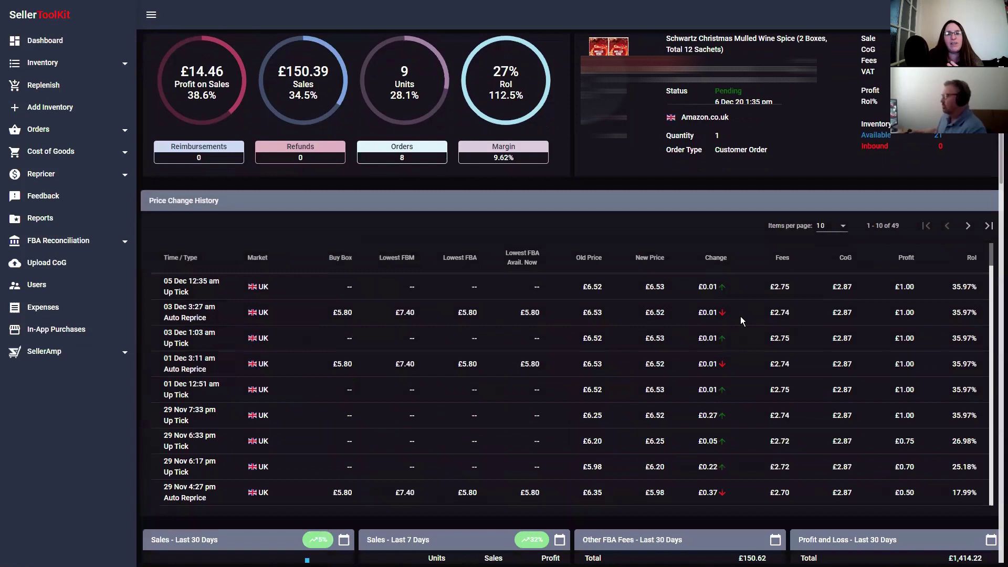
pyautogui.scroll(1, 738, 324)
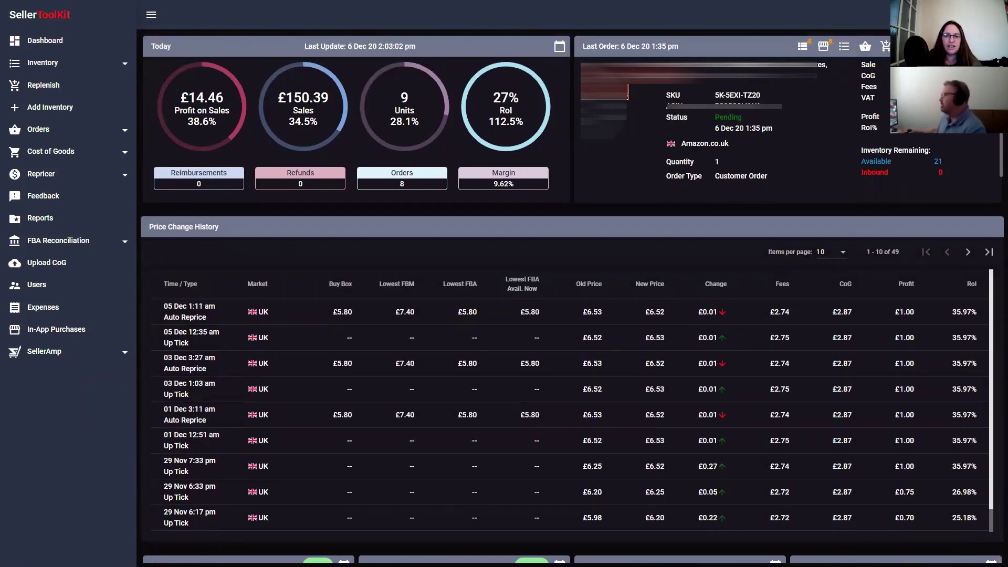
pyautogui.press('Escape')
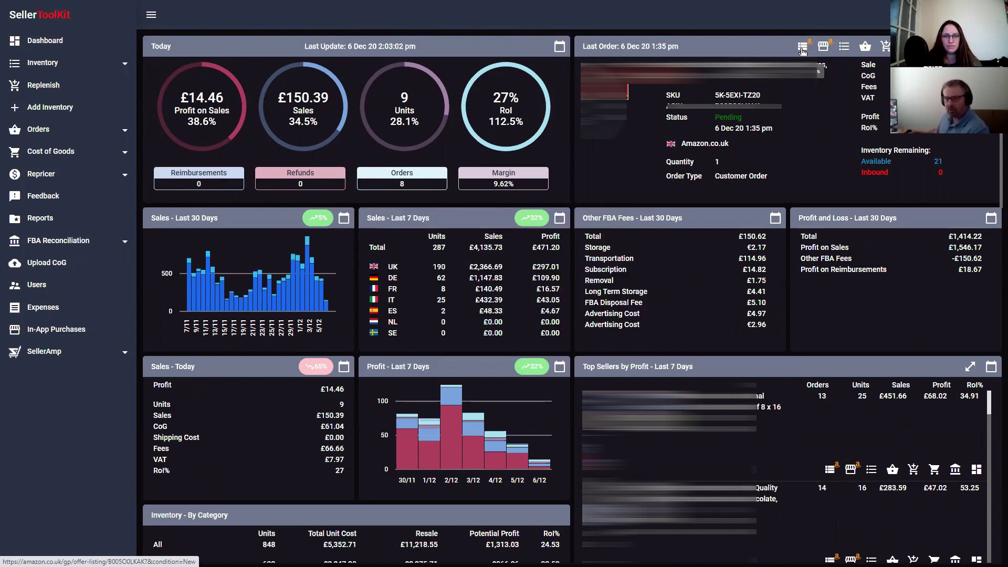
# Step: Open inventory for the latest order's SKU, then clear the SKU search to list all items
pyautogui.click(845, 48)
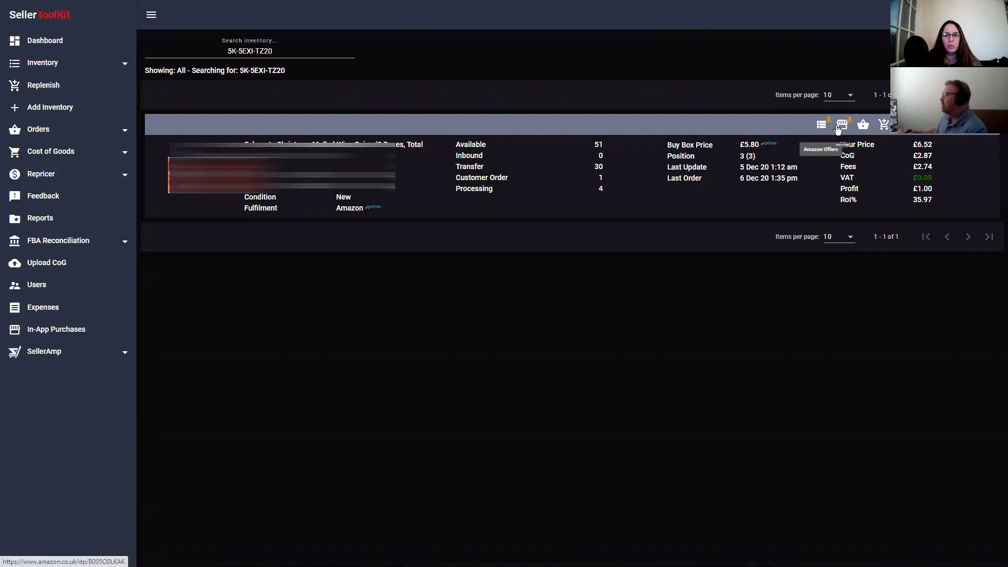
pyautogui.moveTo(290, 50); pyautogui.dragTo(211, 53)
pyautogui.press('BackSpace')
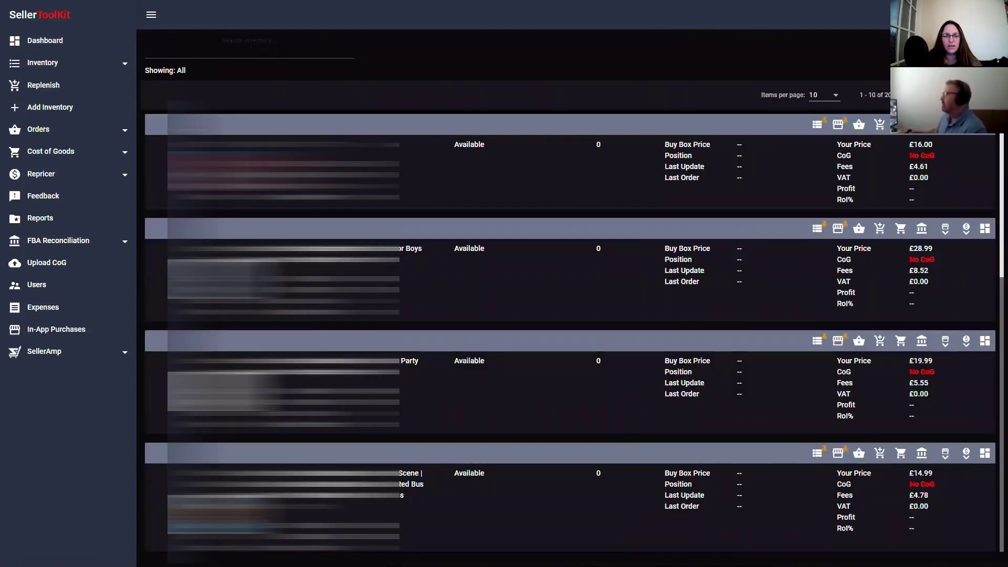
pyautogui.scroll(-1, 756, 308)
pyautogui.scroll(-3, 756, 308)
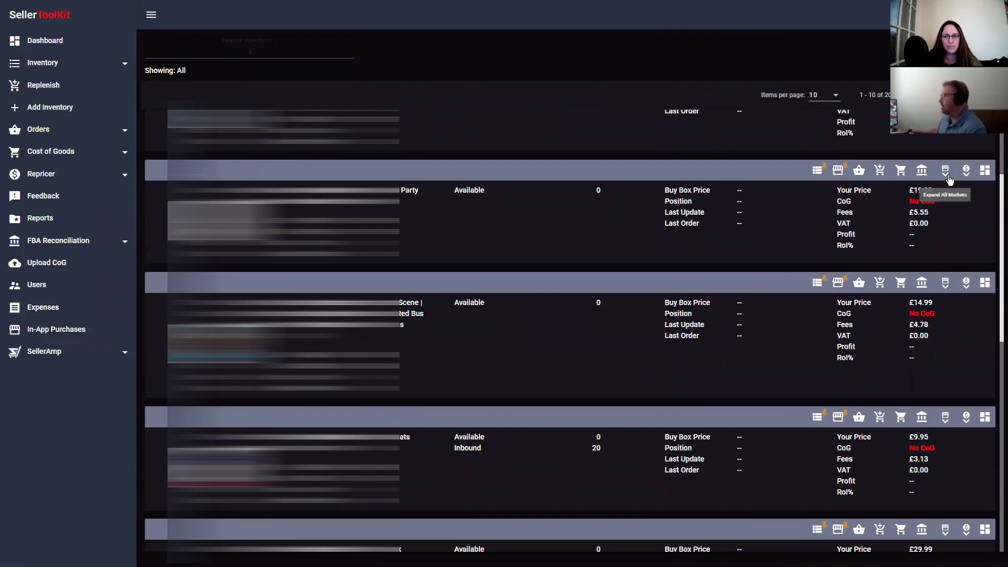
pyautogui.scroll(-1, 940, 188)
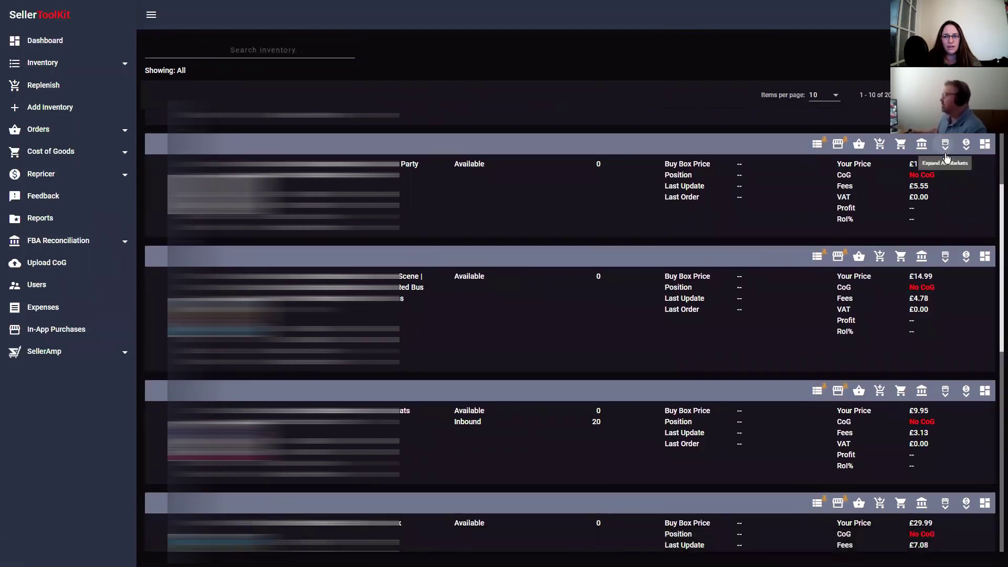
# Step: Expand and collapse a row's All Markets and Price Change History, then show orders for SKU FK-HQ5R-1MNY
pyautogui.click(945, 145)
pyautogui.scroll(-1, 792, 368)
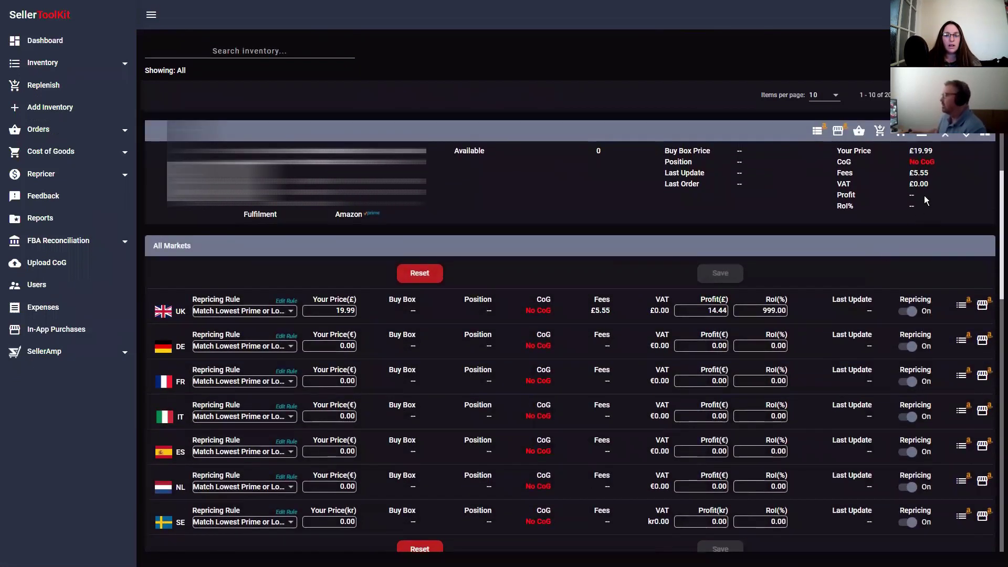
pyautogui.click(944, 138)
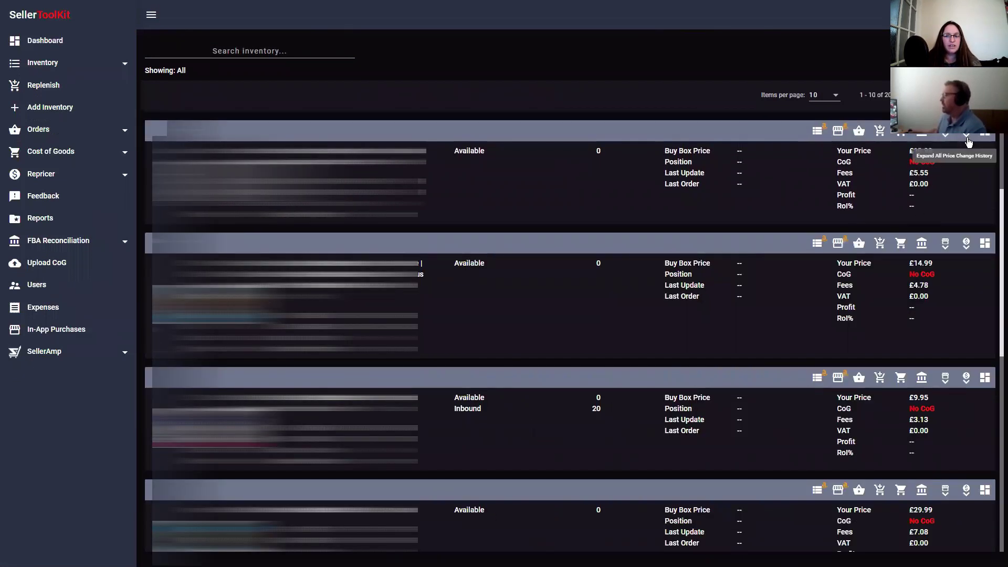
pyautogui.click(968, 139)
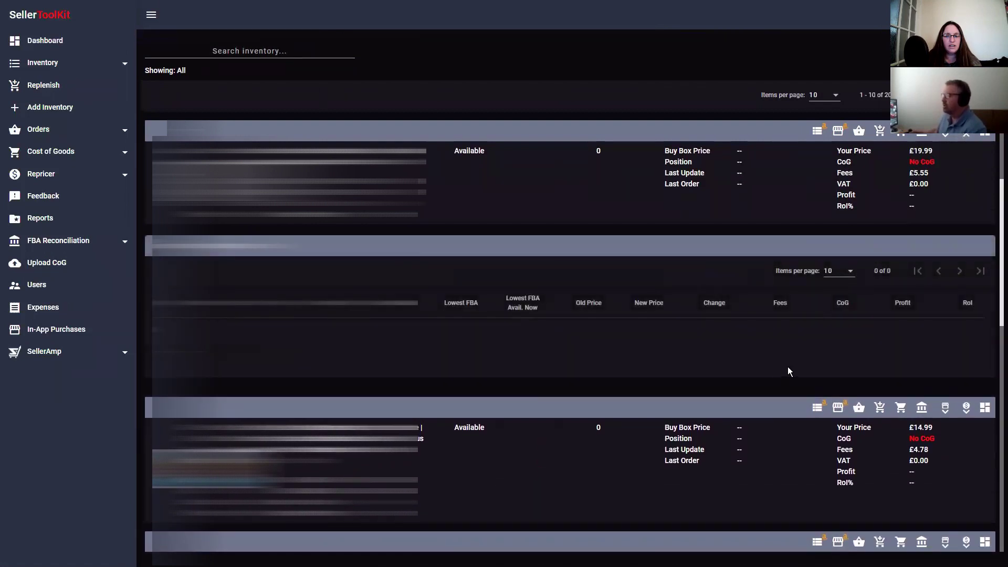
pyautogui.click(965, 138)
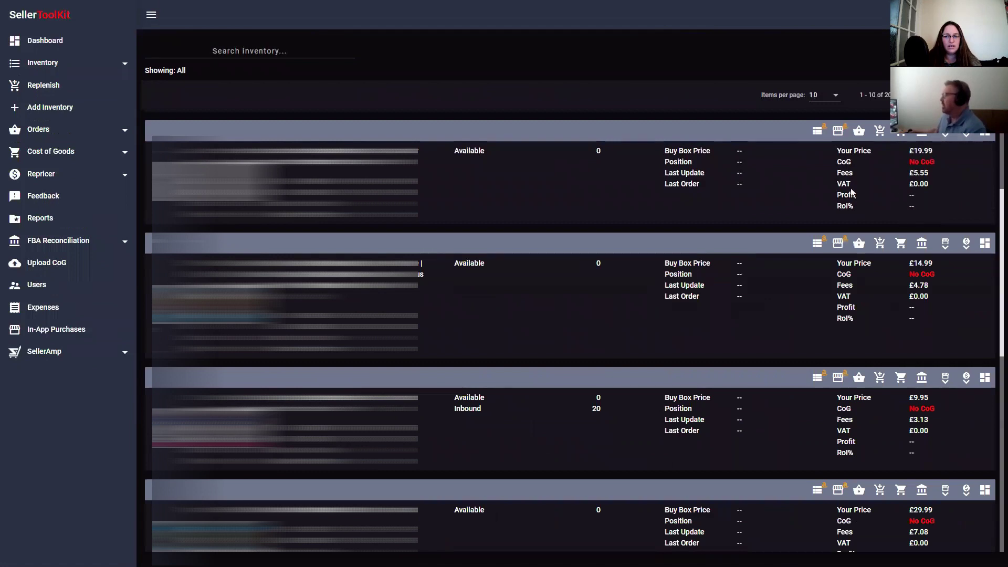
pyautogui.click(860, 132)
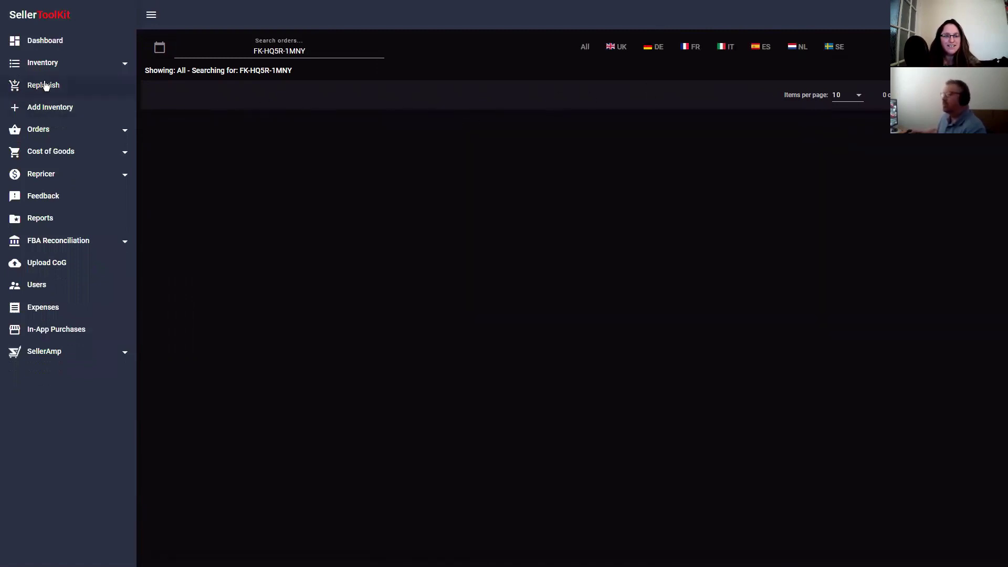
# Step: Filter inventory to In Stock and open replenishment details for SKU RB-AEMS-AUQT via its orders
pyautogui.click(50, 66)
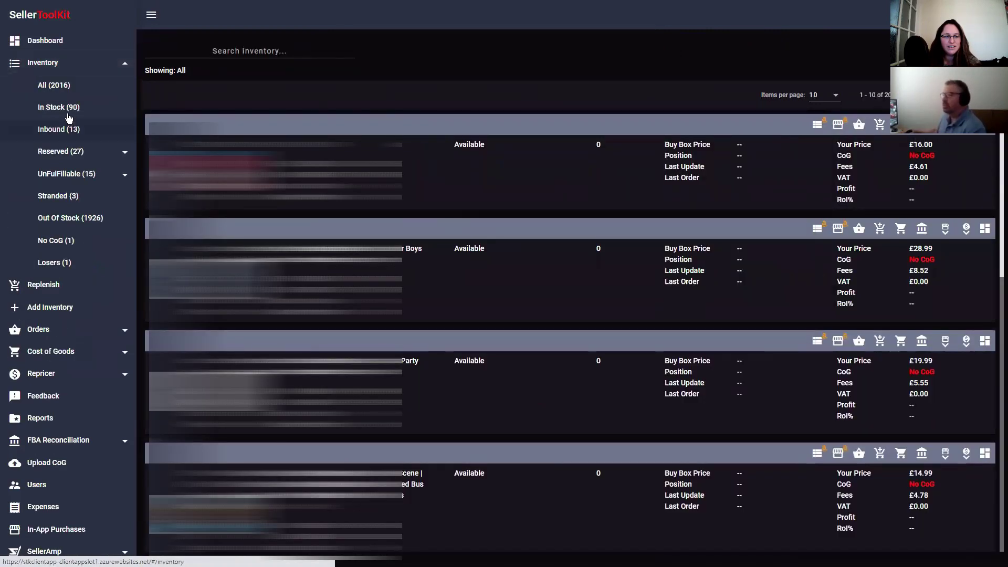
pyautogui.click(67, 108)
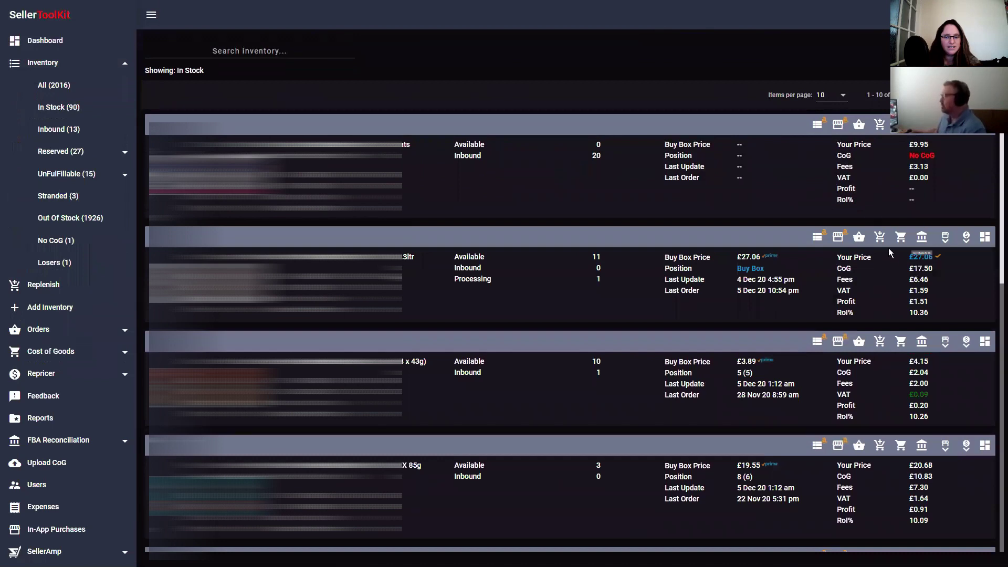
pyautogui.click(860, 240)
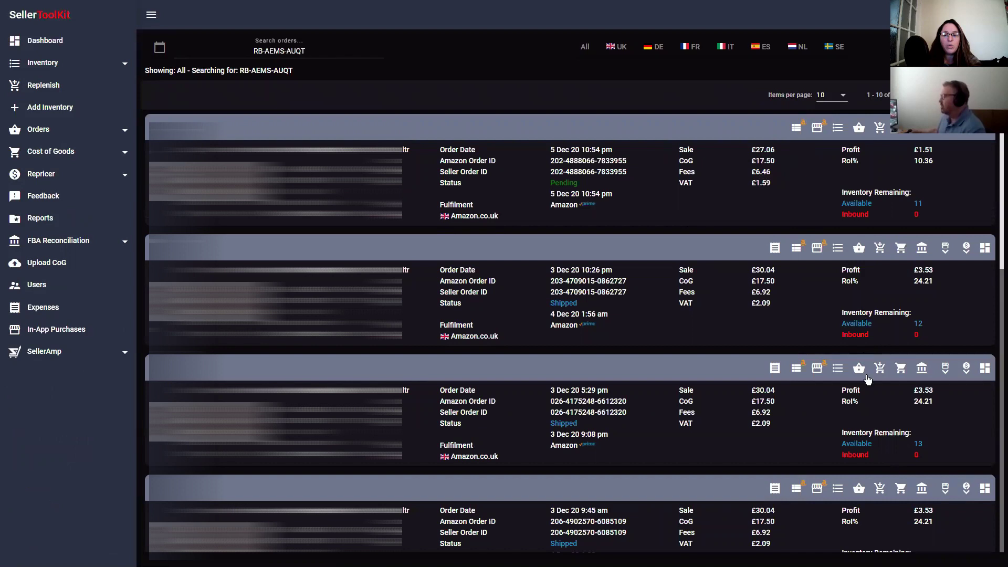
pyautogui.click(879, 252)
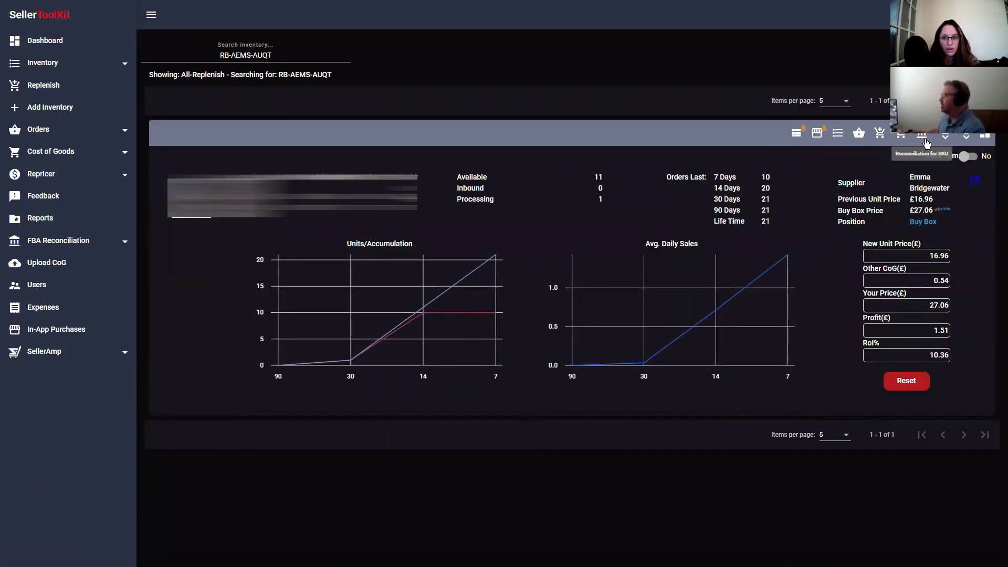
pyautogui.click(985, 138)
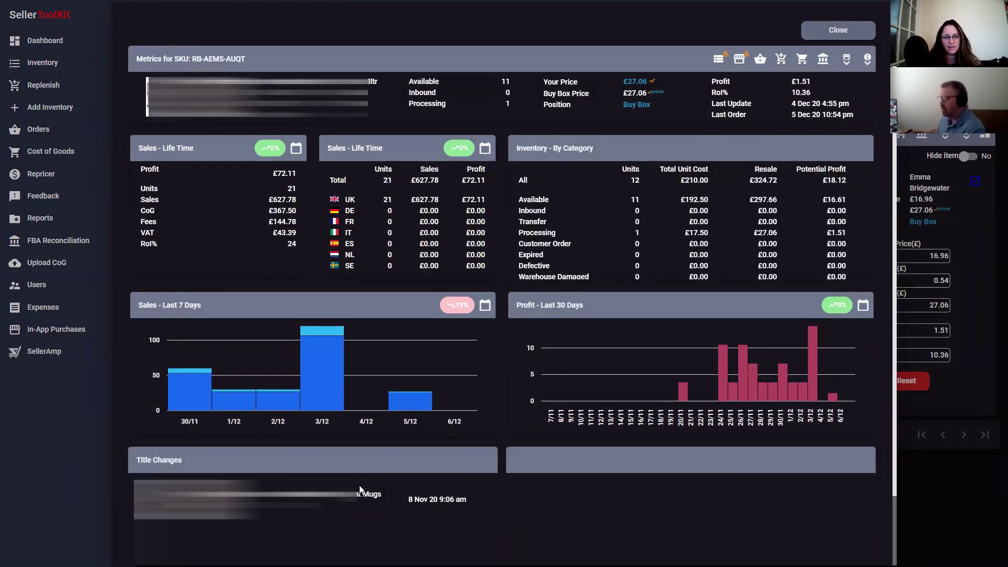
pyautogui.click(847, 59)
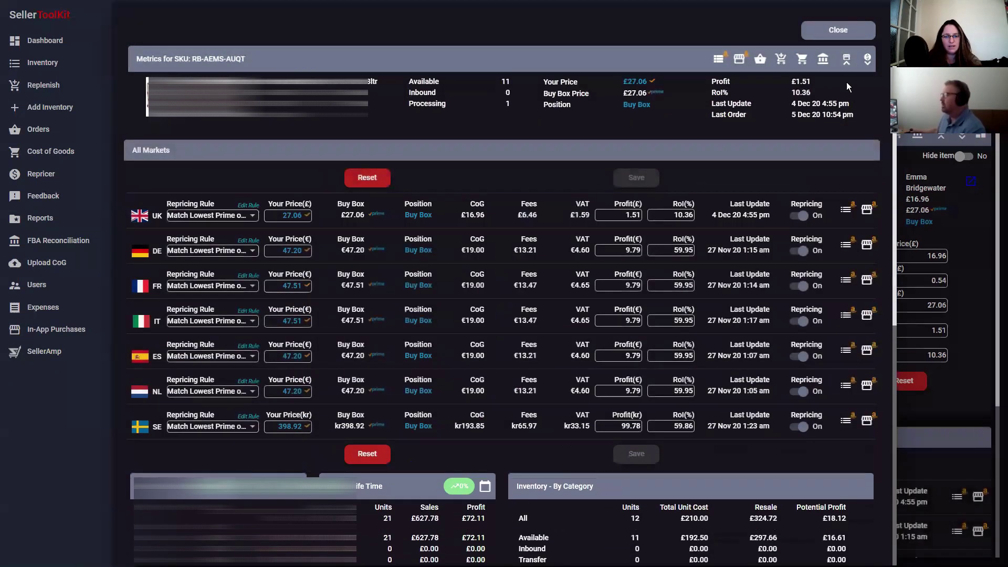
pyautogui.click(846, 62)
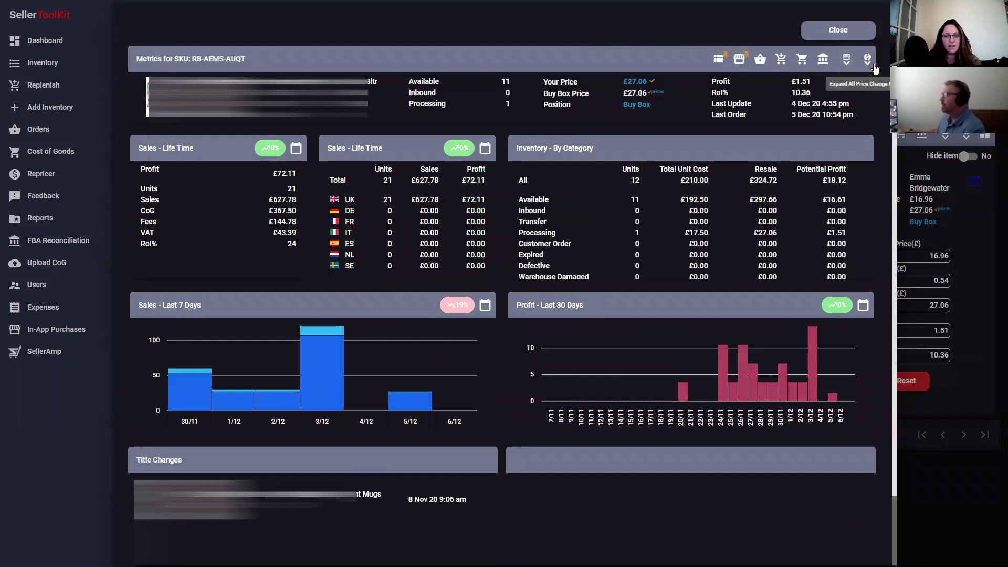
pyautogui.click(868, 64)
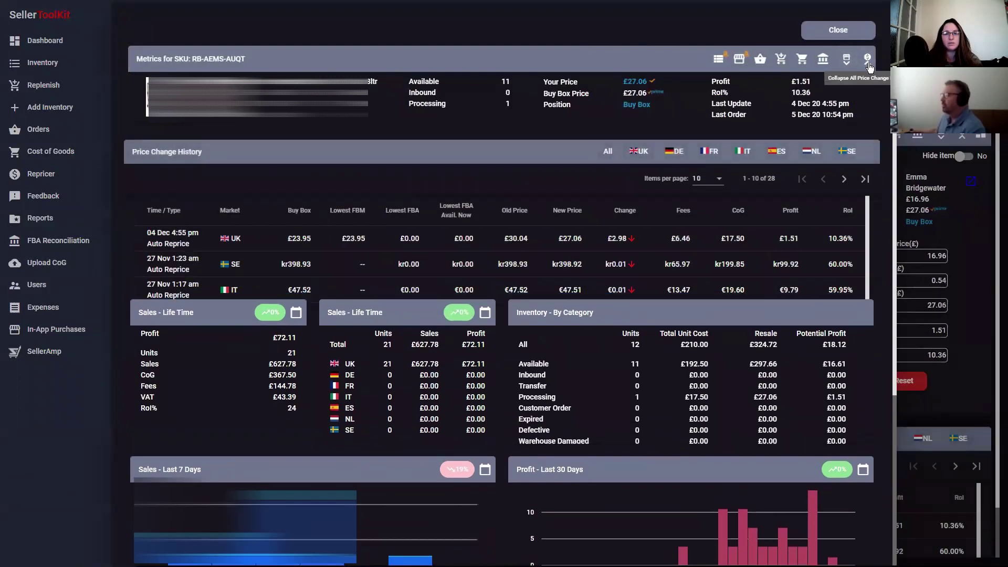
pyautogui.click(868, 63)
pyautogui.click(840, 32)
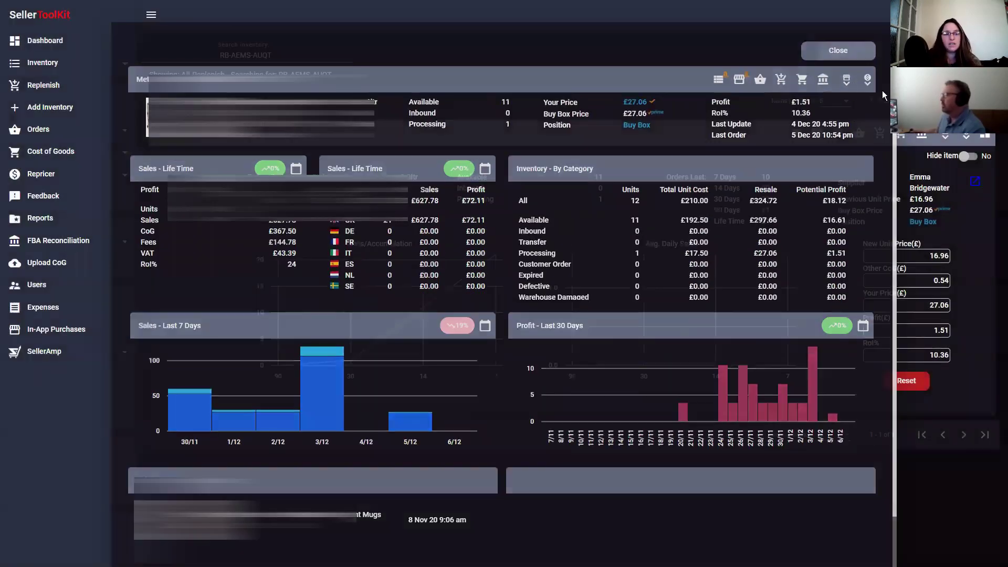
# Step: Review the FBA reconciliation summary for SKU RB-AEMS-AUQT (32 shipped, 20 sold, £0.00 reimbursed), then close it
pyautogui.click(923, 138)
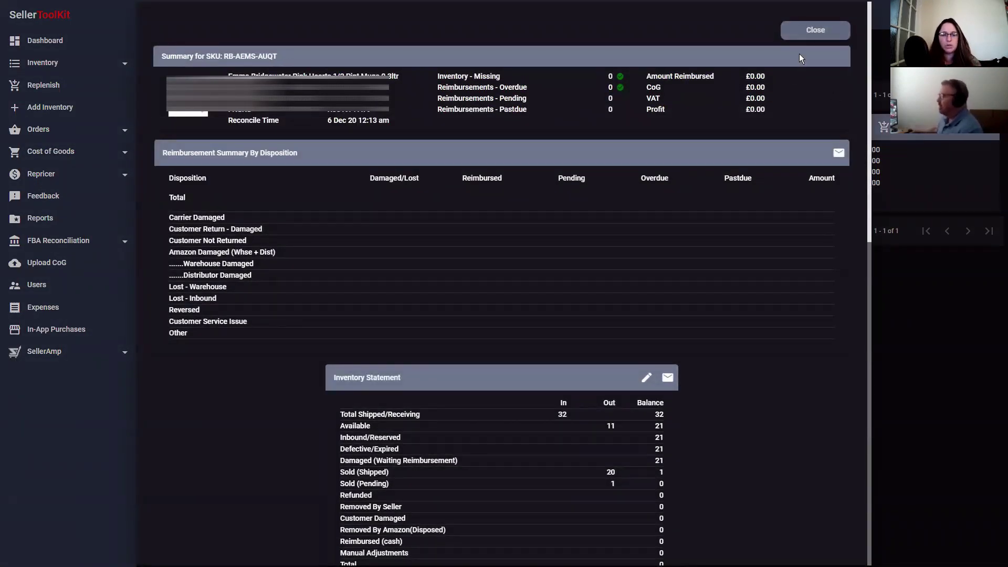
pyautogui.click(823, 30)
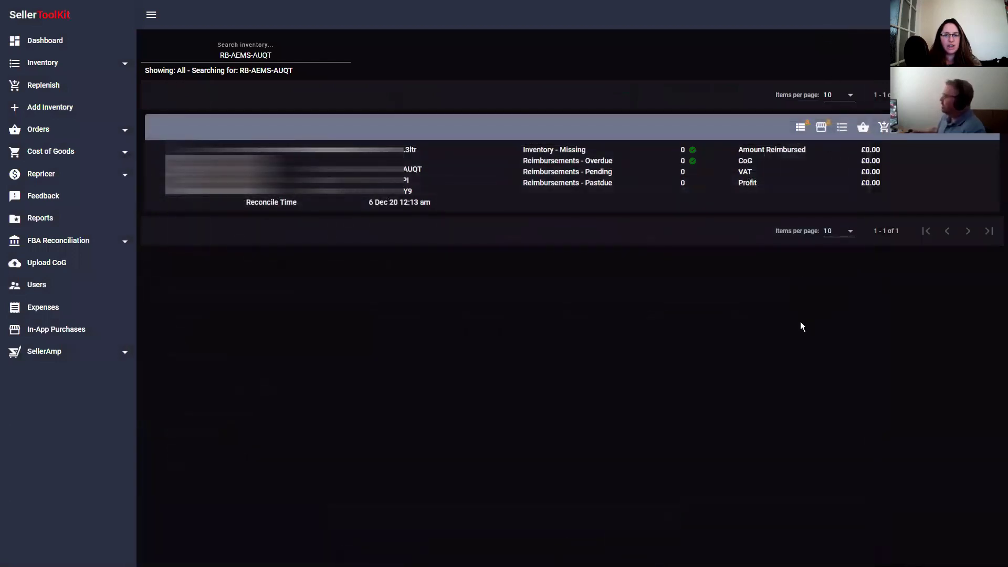